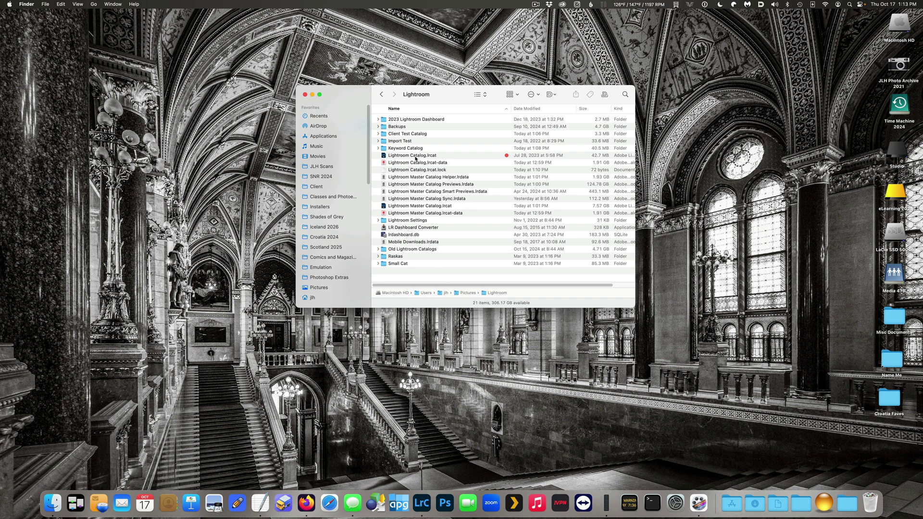
Open Lightroom Catalog.lrcat from the Lightroom folder in Lightroom Classic and upgrade the catalog to the new version.
{"action": "double_click", "coordinate": [416, 158]}
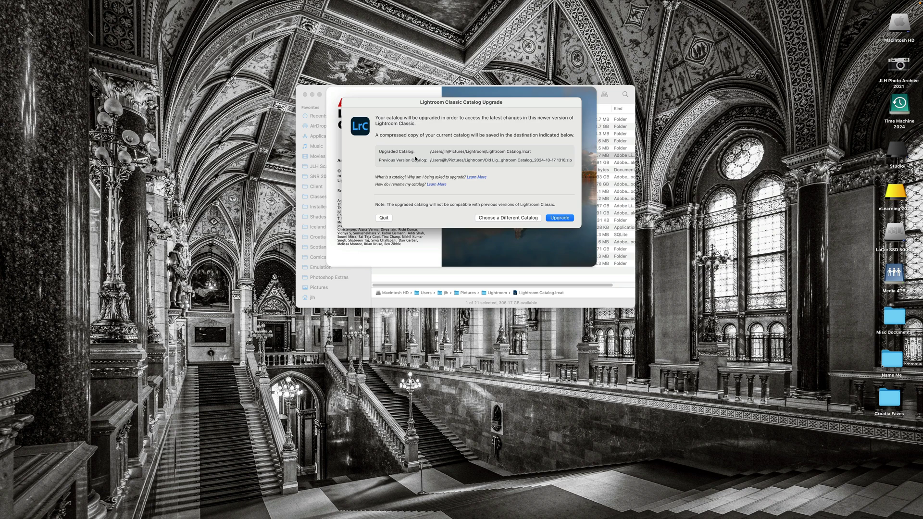
{"action": "left_click", "coordinate": [561, 220]}
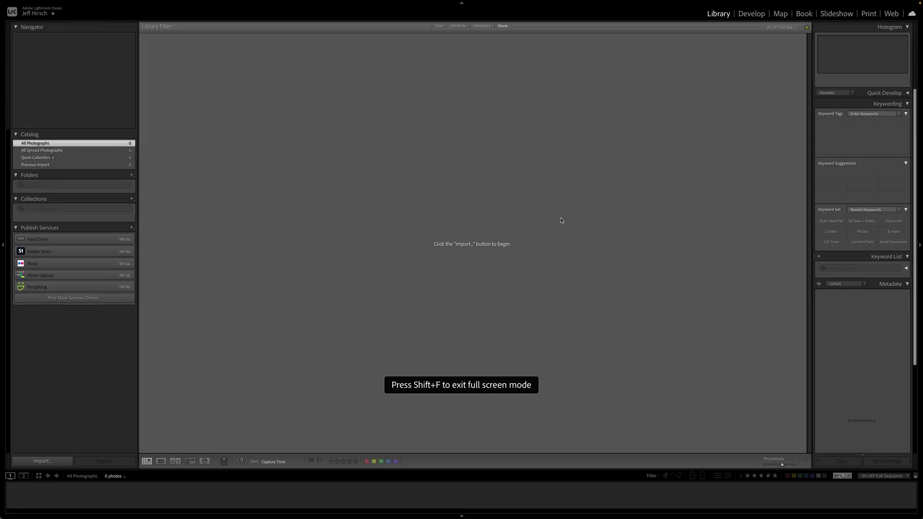
Rename the open catalog to "Lightroom Catalog 2024", leaving its parent folder name alone.
{"action": "left_click", "coordinate": [72, 4]}
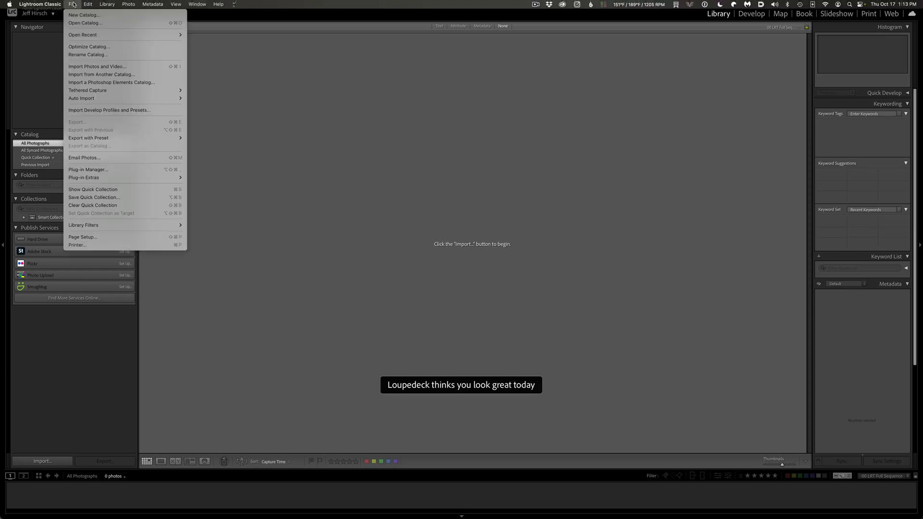
{"action": "left_click", "coordinate": [100, 54]}
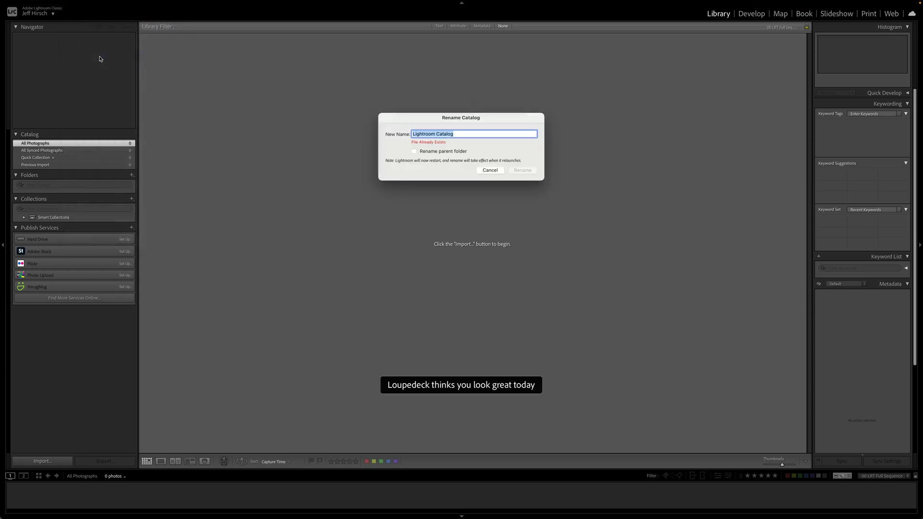
{"action": "left_click", "coordinate": [457, 133]}
{"action": "type", "text": "2024"}
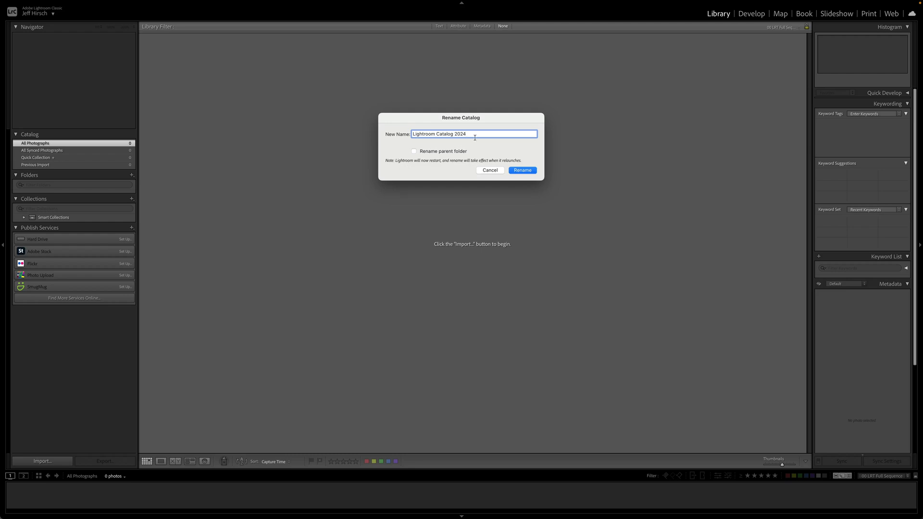
{"action": "left_click", "coordinate": [521, 171]}
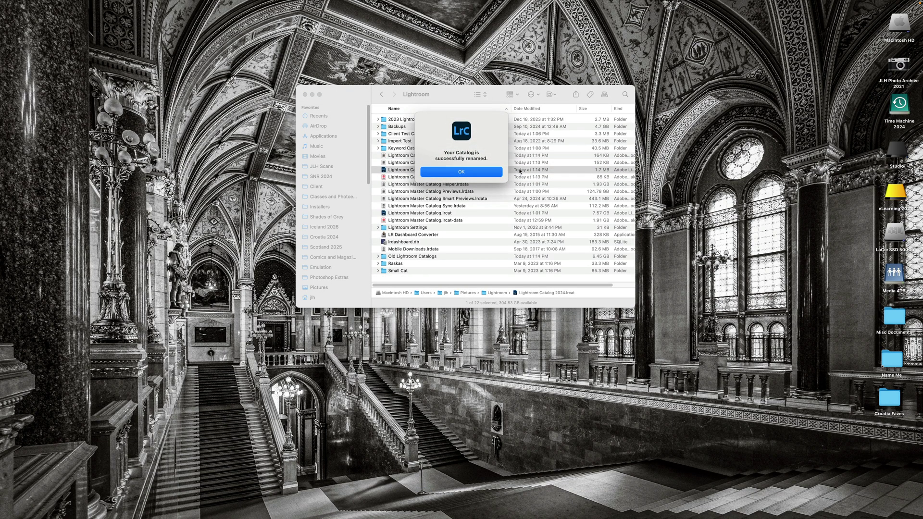
{"action": "left_click", "coordinate": [495, 174]}
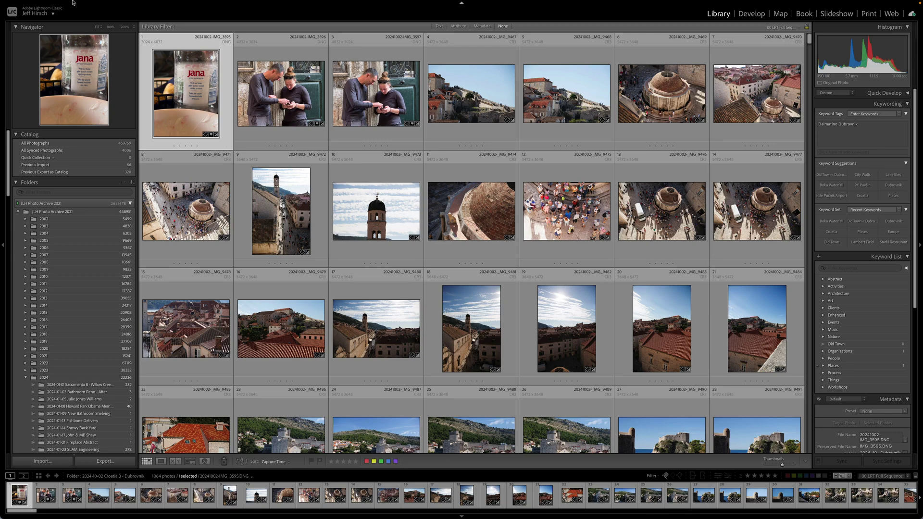
In the catalog's preview settings, limit the preview cache to a maximum size of 200 GB instead of discarding 1:1 previews by age.
{"action": "left_click", "coordinate": [42, 4]}
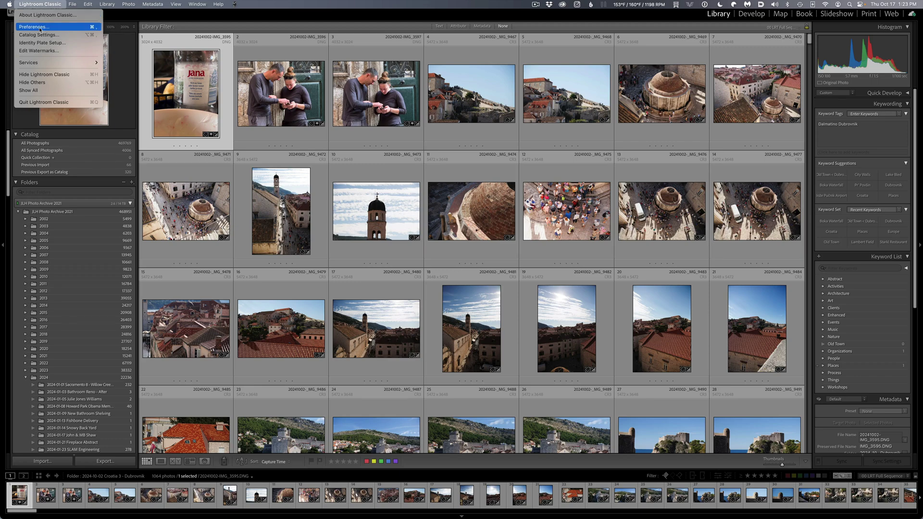
{"action": "left_click", "coordinate": [73, 38]}
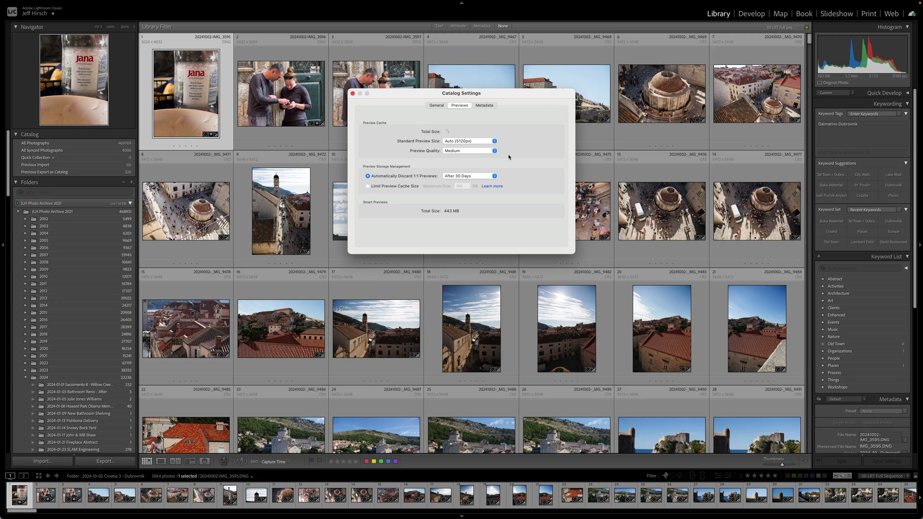
{"action": "left_click", "coordinate": [493, 176]}
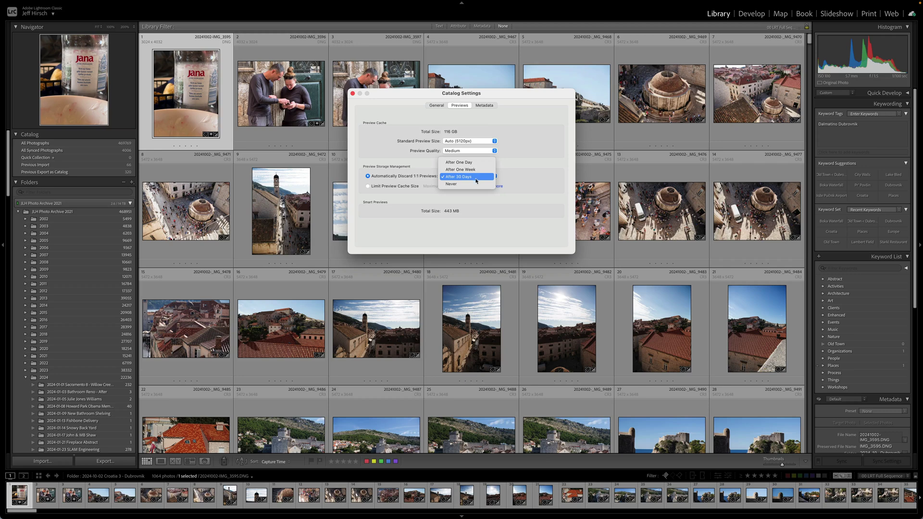
{"action": "left_click", "coordinate": [532, 153]}
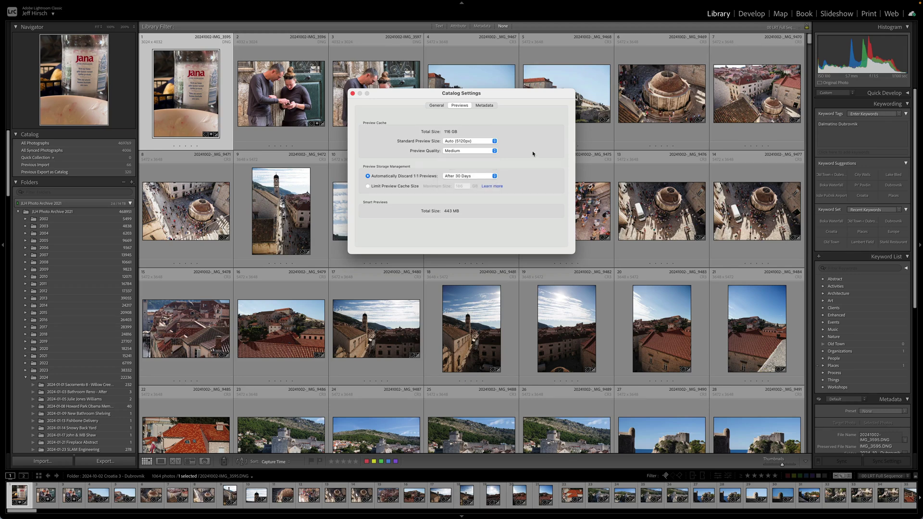
{"action": "left_click", "coordinate": [368, 186]}
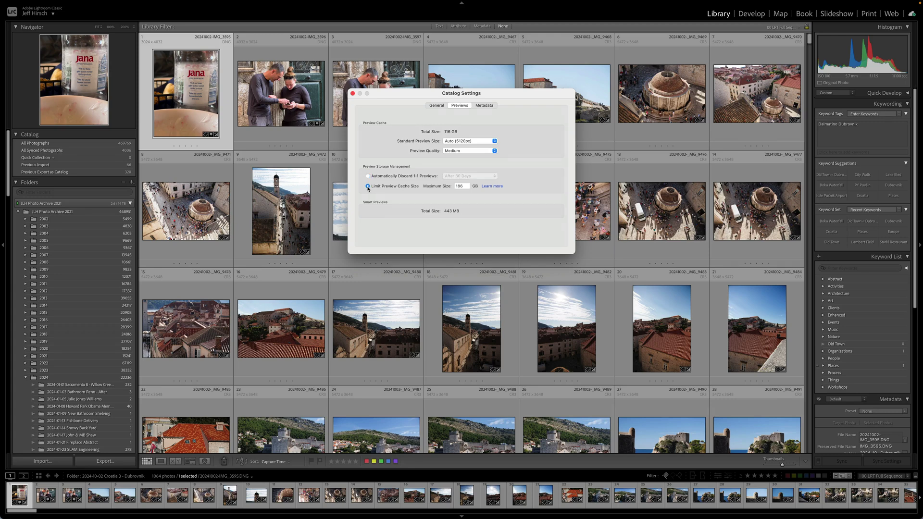
{"action": "double_click", "coordinate": [458, 186]}
{"action": "type", "text": "200"}
{"action": "left_click", "coordinate": [353, 94]}
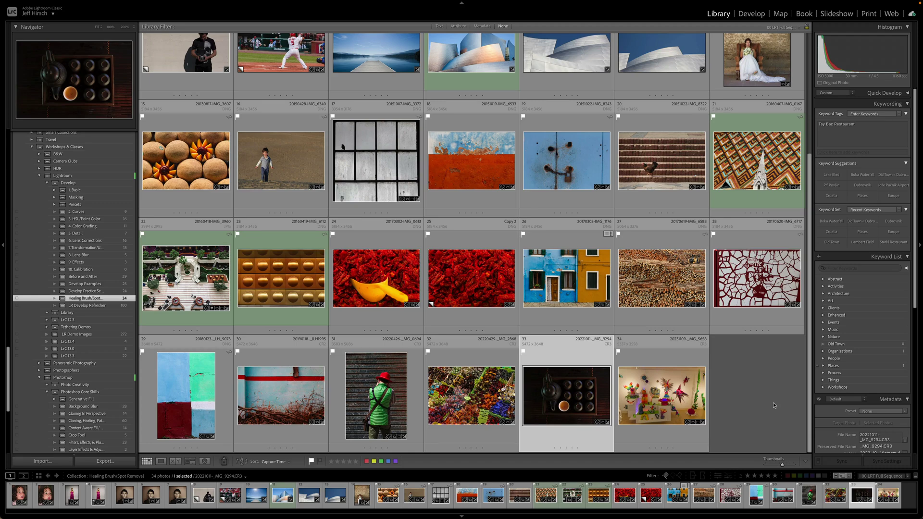
Open the teapot photo for developing and mask the tea-filled cup with the generative Remove tool and object detection.
{"action": "key", "text": "d"}
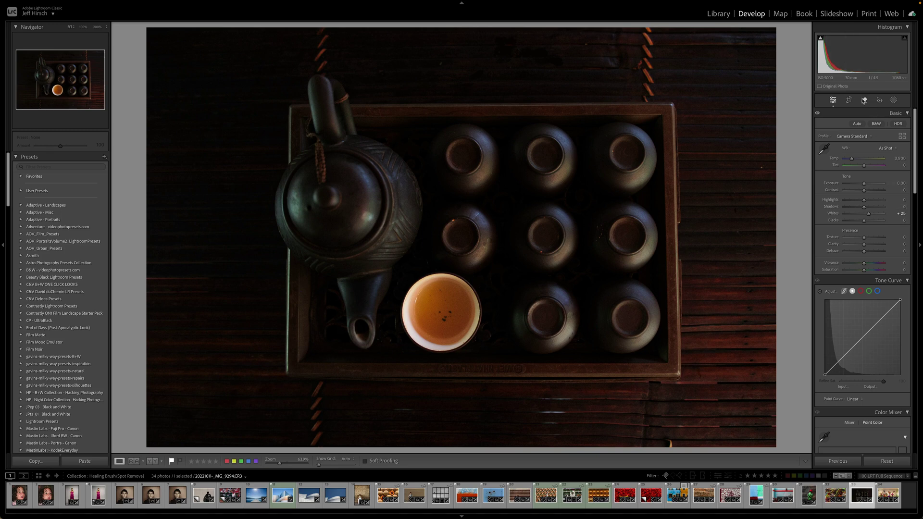
{"action": "left_click", "coordinate": [864, 101]}
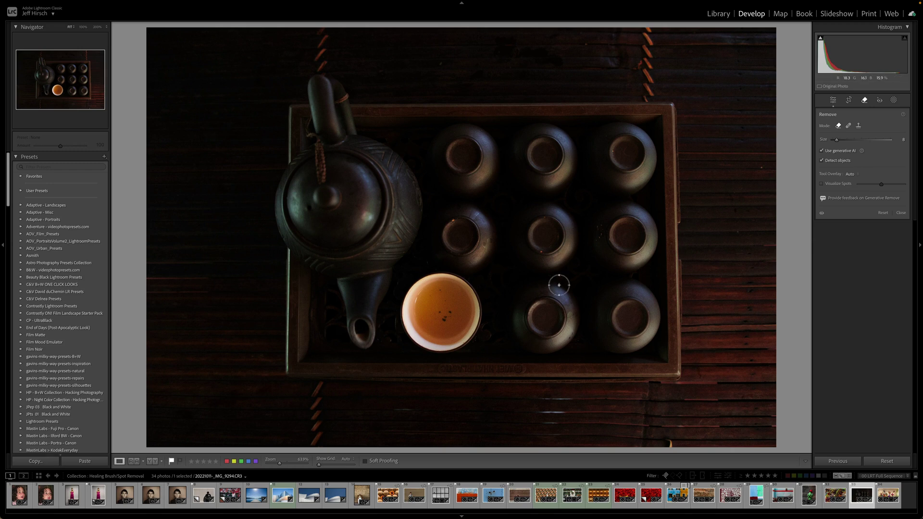
{"action": "mouse_move", "coordinate": [436, 281]}
{"action": "left_mouse_down"}
{"action": "mouse_move", "coordinate": [405, 311]}
{"action": "mouse_move", "coordinate": [421, 342]}
{"action": "mouse_move", "coordinate": [443, 351]}
{"action": "mouse_move", "coordinate": [472, 336]}
{"action": "mouse_move", "coordinate": [476, 305]}
{"action": "mouse_move", "coordinate": [461, 279]}
{"action": "mouse_move", "coordinate": [434, 278]}
{"action": "left_mouse_up"}
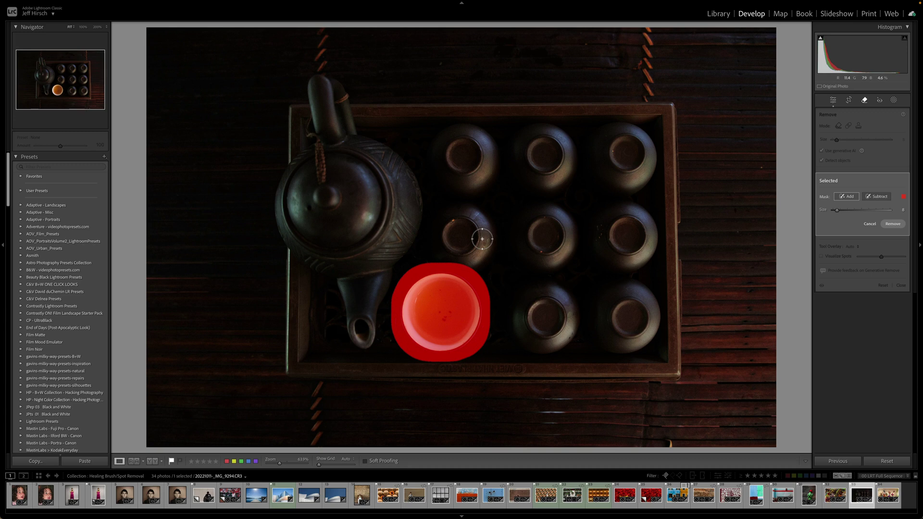
Subtract the excess area around the cup's upper edge from the mask and generate the removal.
{"action": "key", "text": "alt"}
{"action": "left_click_drag", "start_coordinate": [471, 269], "coordinate": [489, 284]}
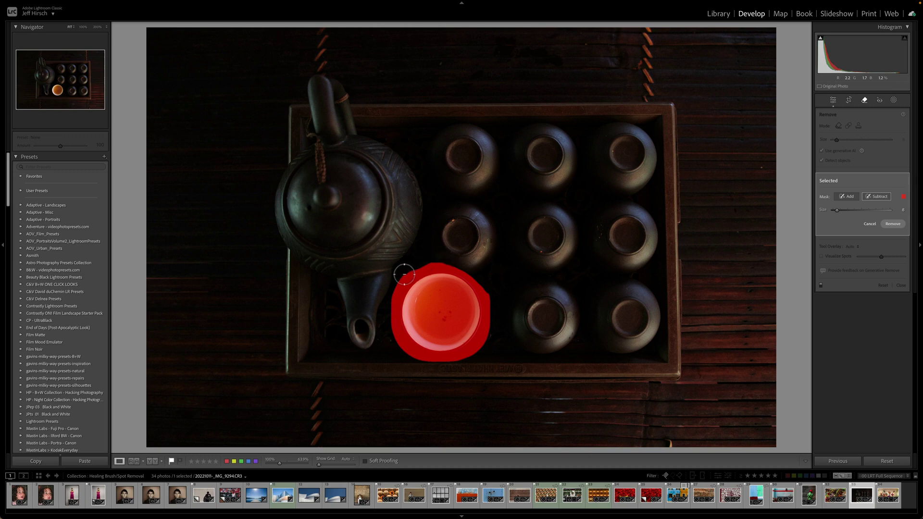
{"action": "left_click_drag", "start_coordinate": [404, 274], "coordinate": [449, 261]}
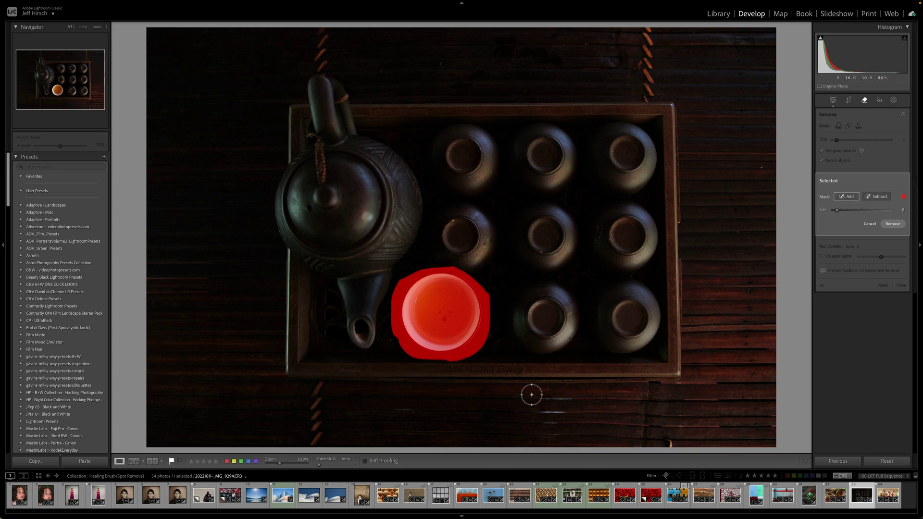
{"action": "left_click", "coordinate": [893, 224]}
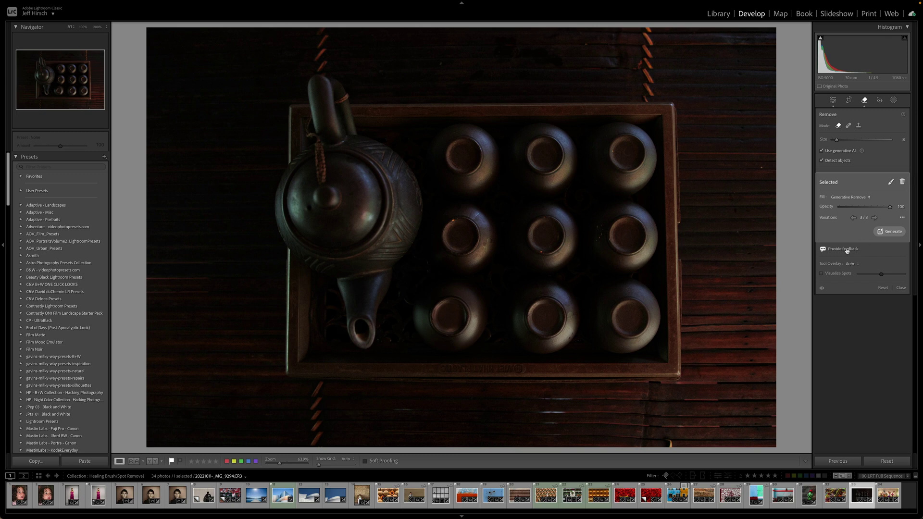
Go back to the first generated variation of the cup removal and delete two variations, keeping only one.
{"action": "left_click", "coordinate": [902, 218]}
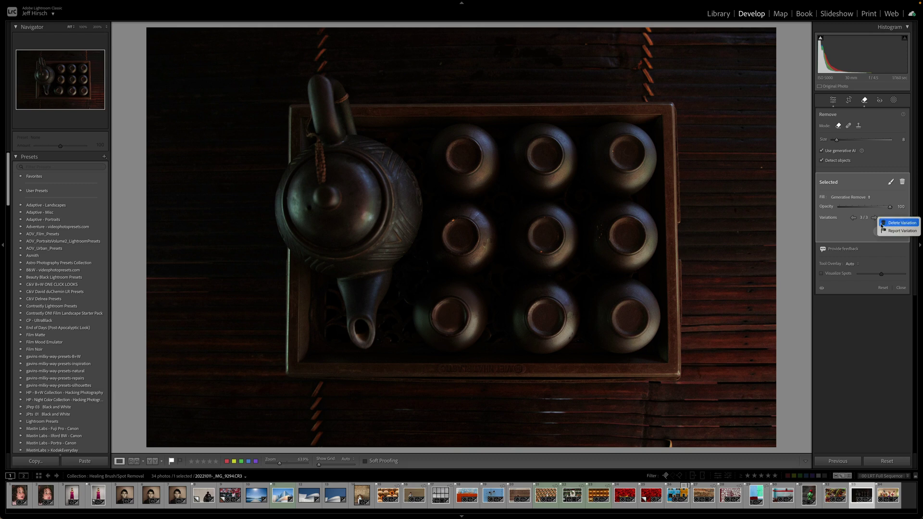
{"action": "left_click", "coordinate": [853, 220]}
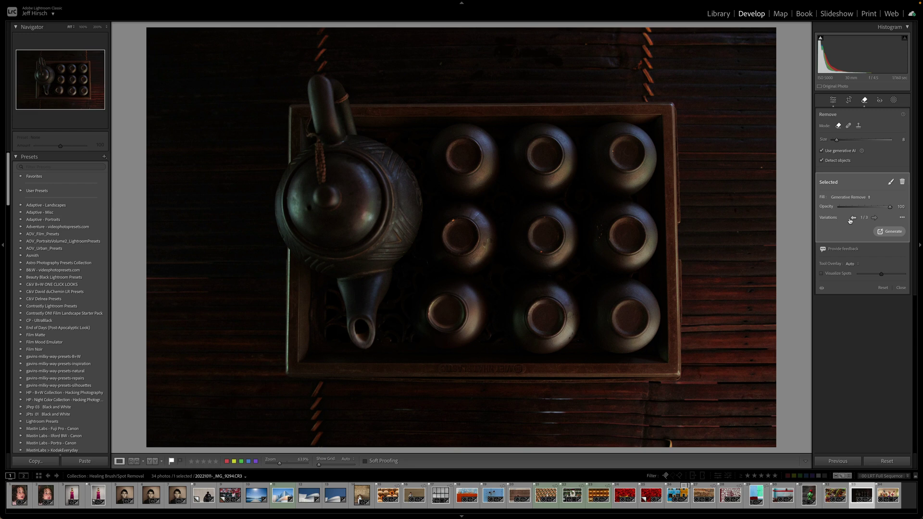
{"action": "left_click", "coordinate": [902, 219]}
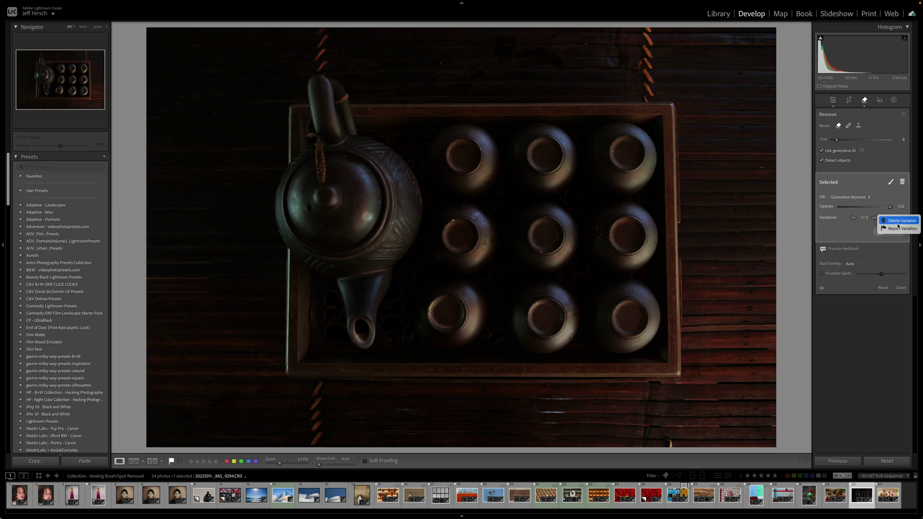
{"action": "left_click", "coordinate": [898, 222]}
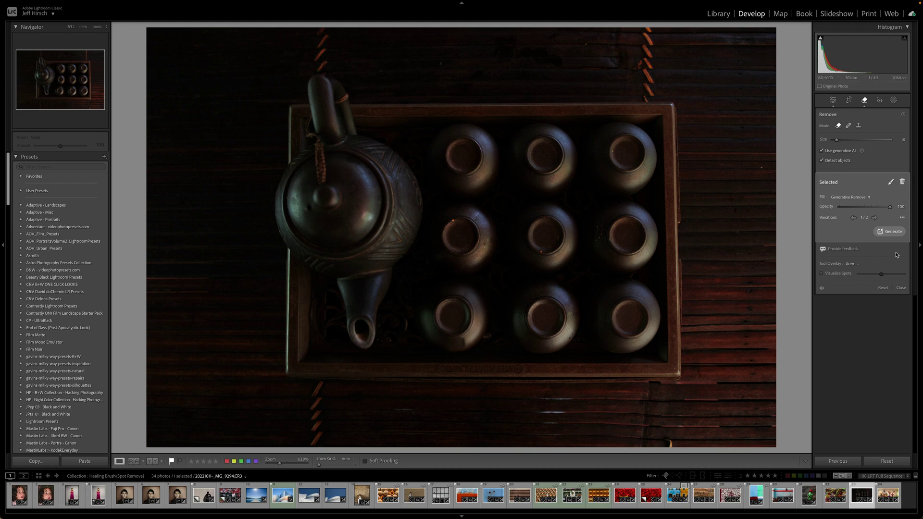
{"action": "left_click", "coordinate": [902, 218]}
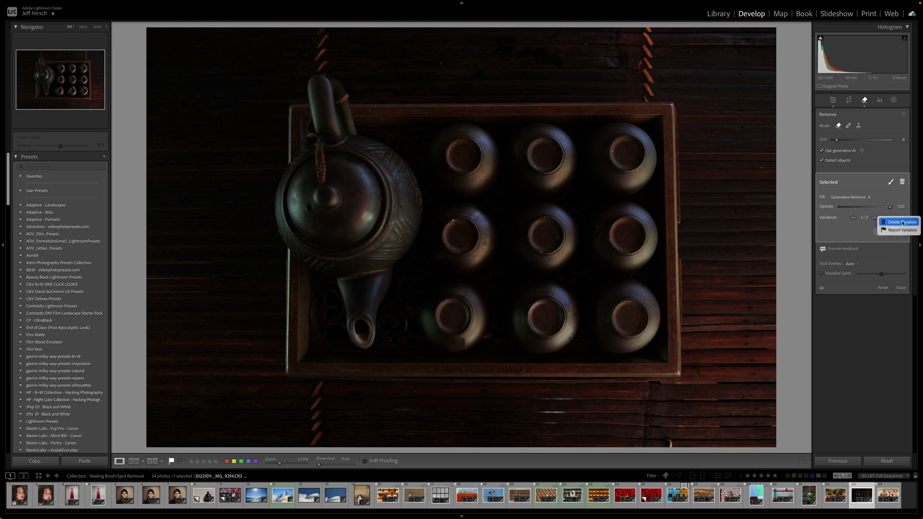
{"action": "left_click", "coordinate": [902, 222]}
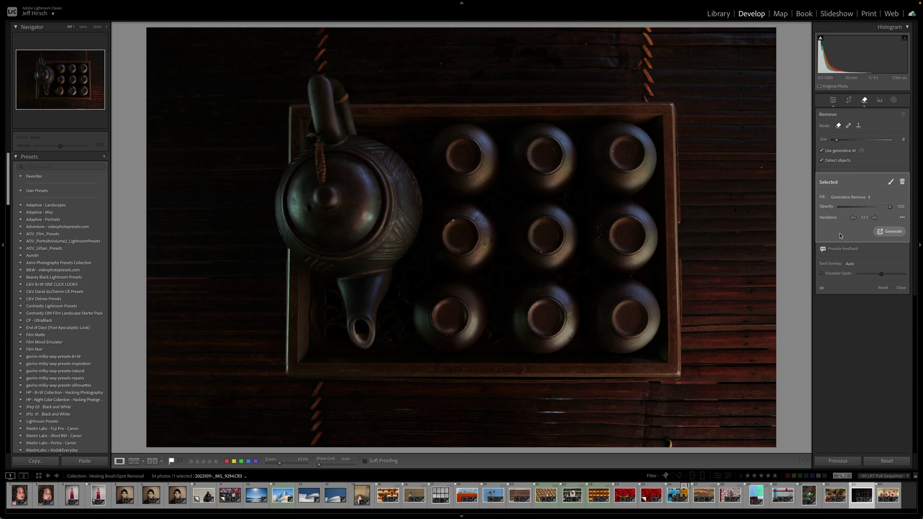
Open the blue and yellow house photo for developing and mask the central shuttered window on the yellow wall with generative Remove.
{"action": "key", "text": "g"}
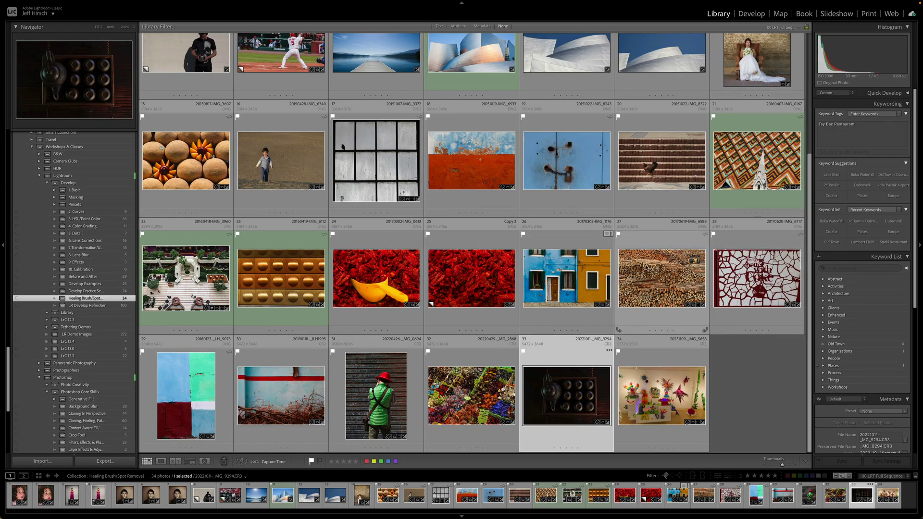
{"action": "left_click", "coordinate": [574, 275]}
{"action": "key", "text": "d"}
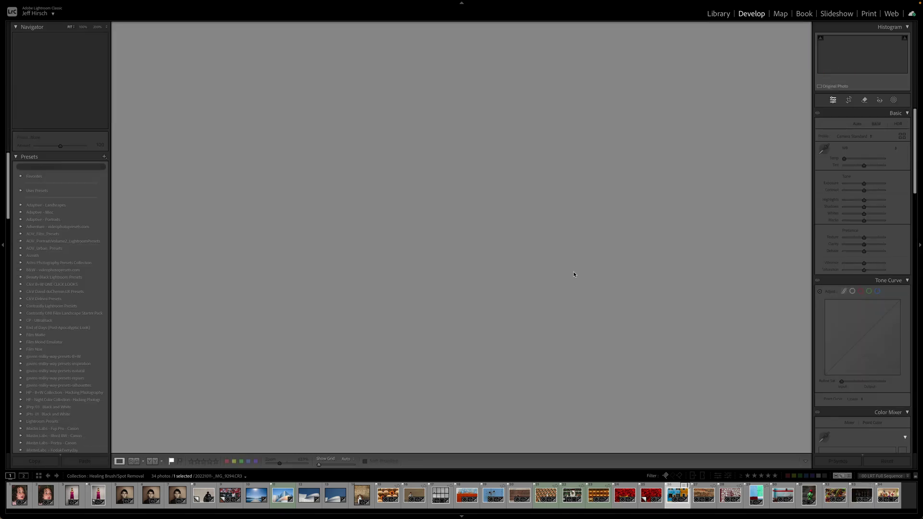
{"action": "left_click", "coordinate": [864, 100]}
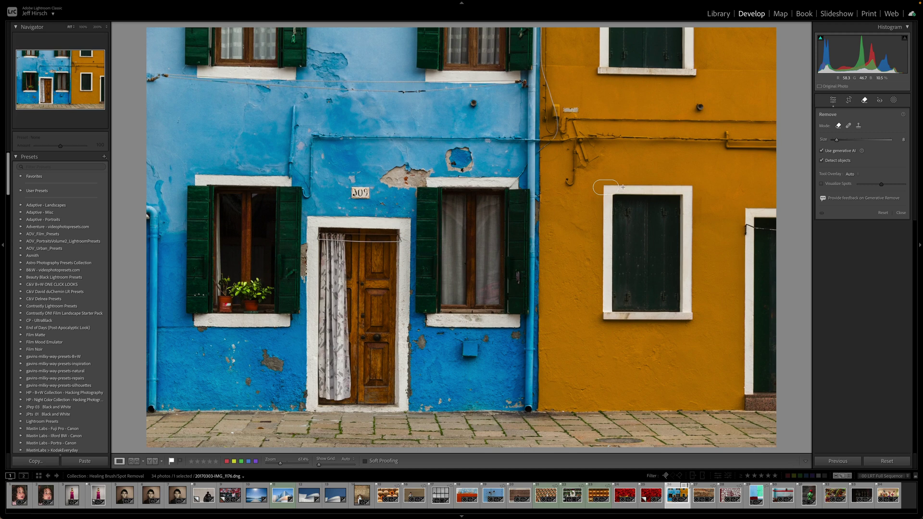
{"action": "mouse_move", "coordinate": [623, 187]}
{"action": "left_mouse_down"}
{"action": "mouse_move", "coordinate": [697, 186]}
{"action": "mouse_move", "coordinate": [695, 317]}
{"action": "mouse_move", "coordinate": [593, 320]}
{"action": "mouse_move", "coordinate": [596, 187]}
{"action": "left_mouse_up"}
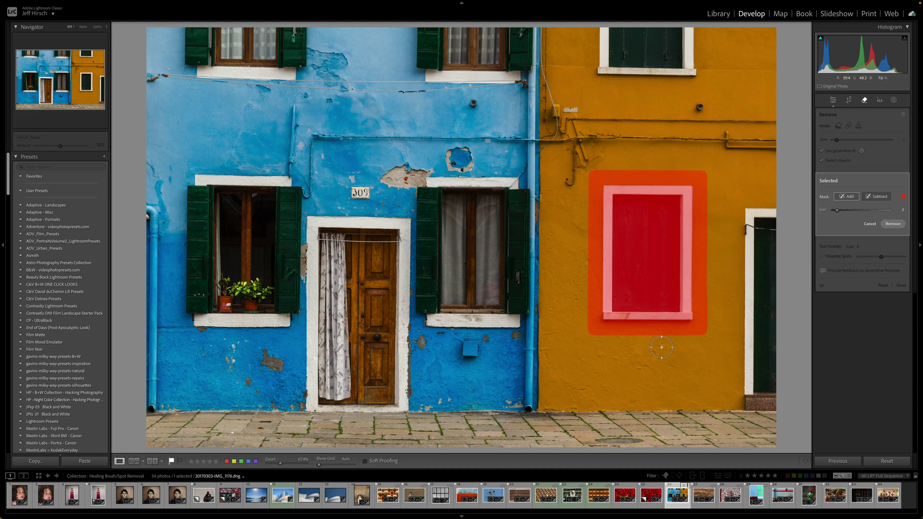
Generate the removal of the yellow wall's window and delete the displayed variation.
{"action": "left_click", "coordinate": [892, 224]}
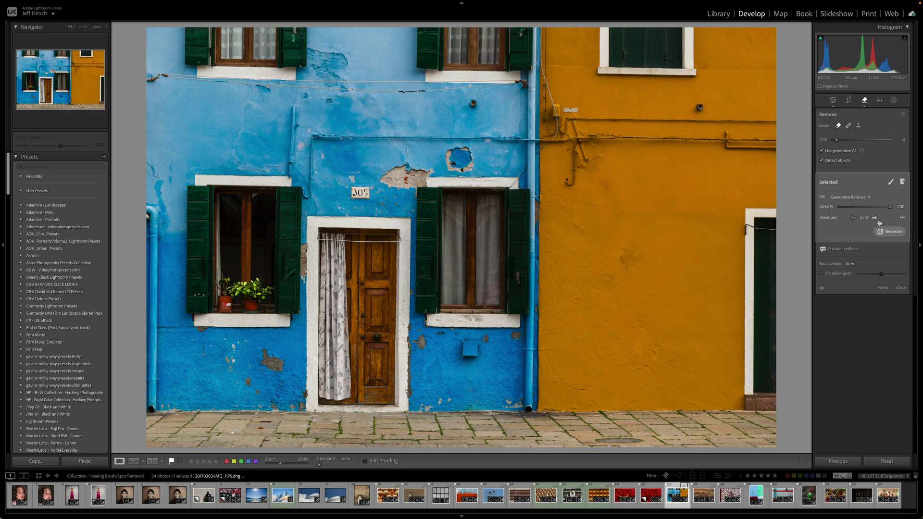
{"action": "left_click", "coordinate": [903, 218]}
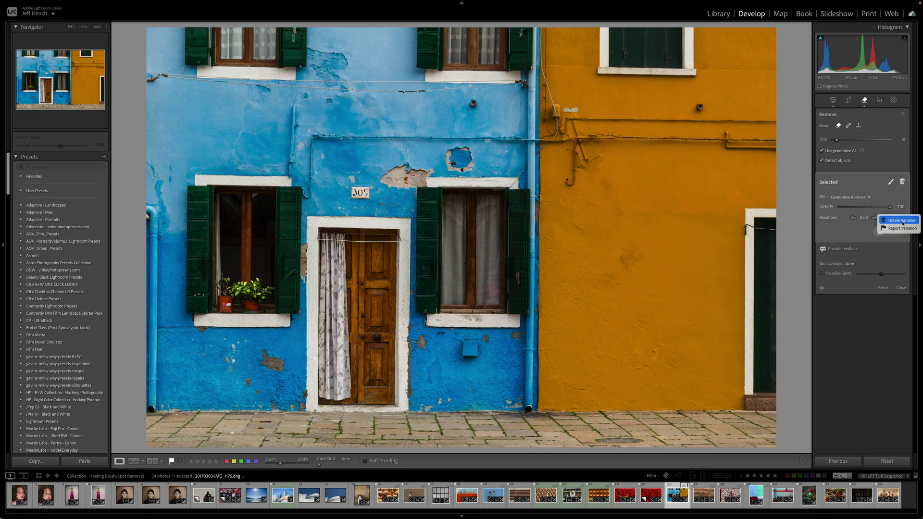
{"action": "left_click", "coordinate": [904, 220]}
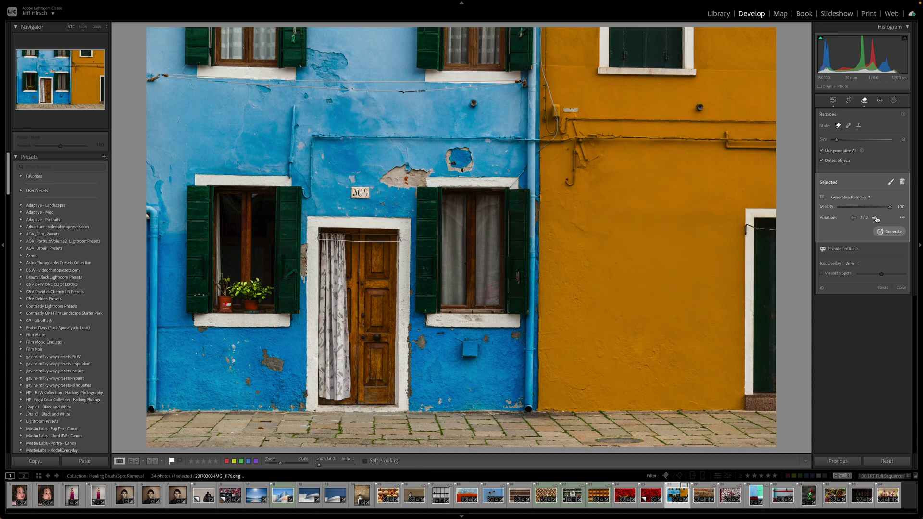
View the Adobe Community feedback page for Generative Remove, close it and return to Lightroom Classic.
{"action": "left_click", "coordinate": [838, 249]}
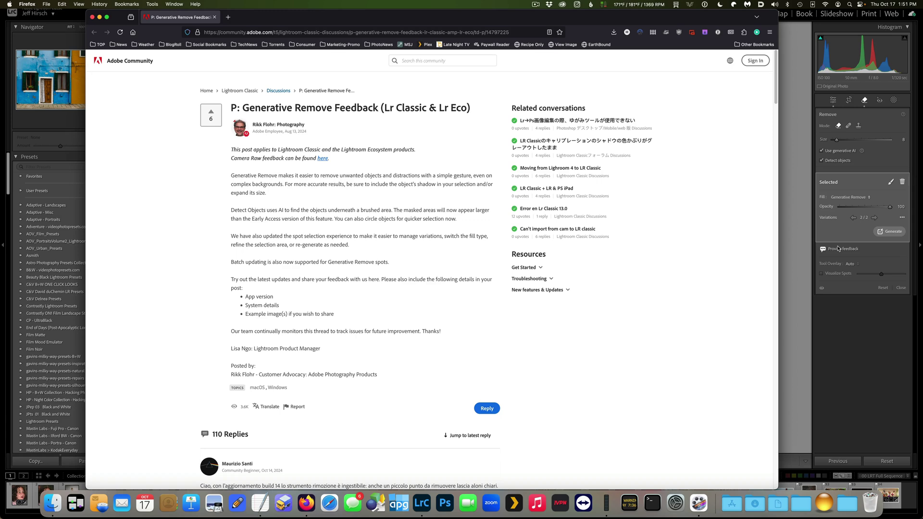
{"action": "key", "text": "super+w"}
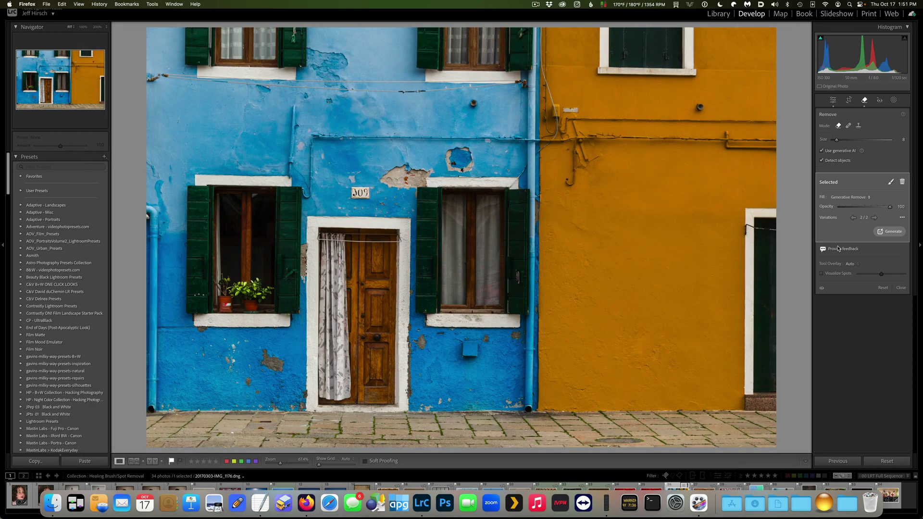
{"action": "left_click", "coordinate": [884, 345]}
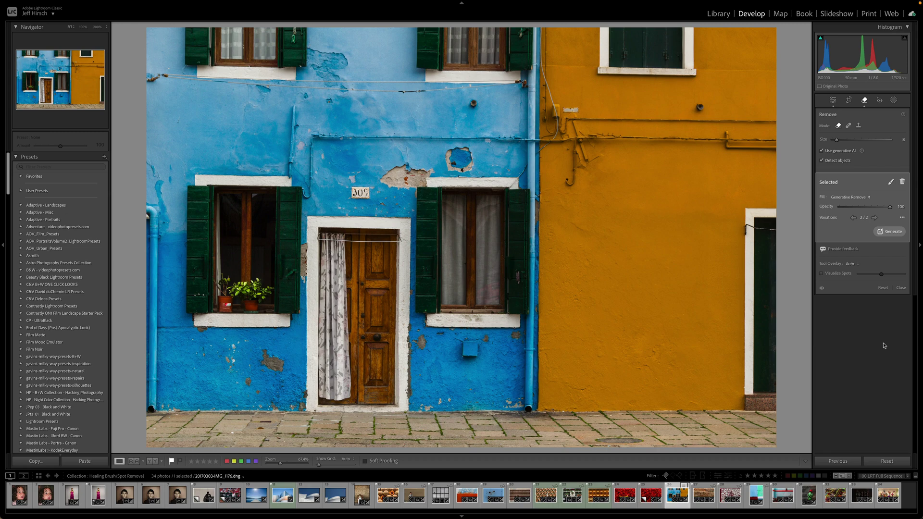
Open the brick steps photo and use generative Remove to remove the hen, masking its shadow along the step with a smaller brush.
{"action": "left_click", "coordinate": [521, 505]}
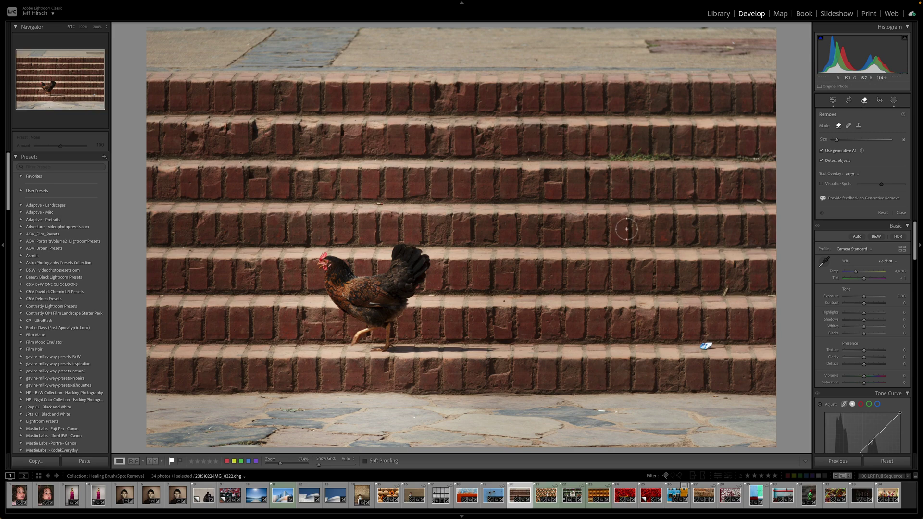
{"action": "mouse_move", "coordinate": [328, 265]}
{"action": "left_mouse_down"}
{"action": "mouse_move", "coordinate": [378, 276]}
{"action": "mouse_move", "coordinate": [403, 243]}
{"action": "mouse_move", "coordinate": [425, 257]}
{"action": "mouse_move", "coordinate": [383, 350]}
{"action": "mouse_move", "coordinate": [384, 324]}
{"action": "mouse_move", "coordinate": [351, 335]}
{"action": "mouse_move", "coordinate": [353, 313]}
{"action": "mouse_move", "coordinate": [327, 264]}
{"action": "left_mouse_up"}
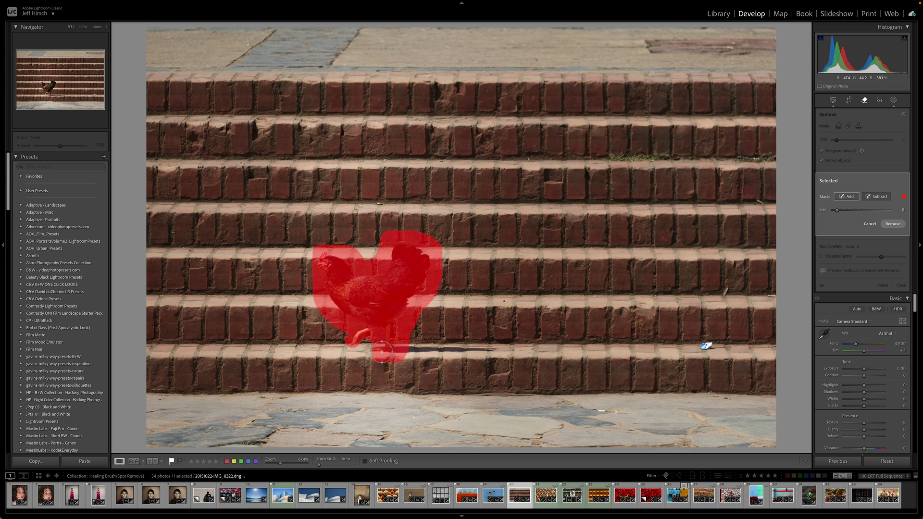
{"action": "key", "text": "bracketleft"}
{"action": "key", "text": "bracketleft"}
{"action": "left_click_drag", "start_coordinate": [394, 353], "coordinate": [501, 354]}
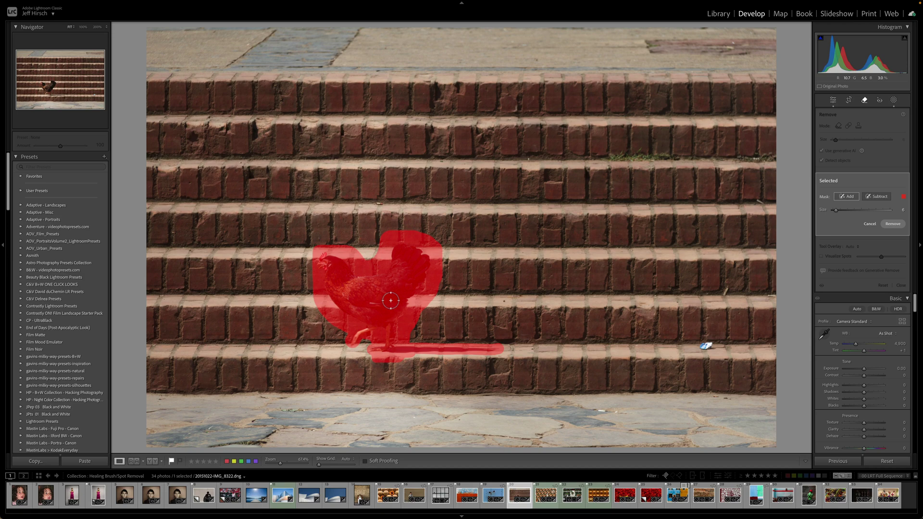
{"action": "key", "text": "Return"}
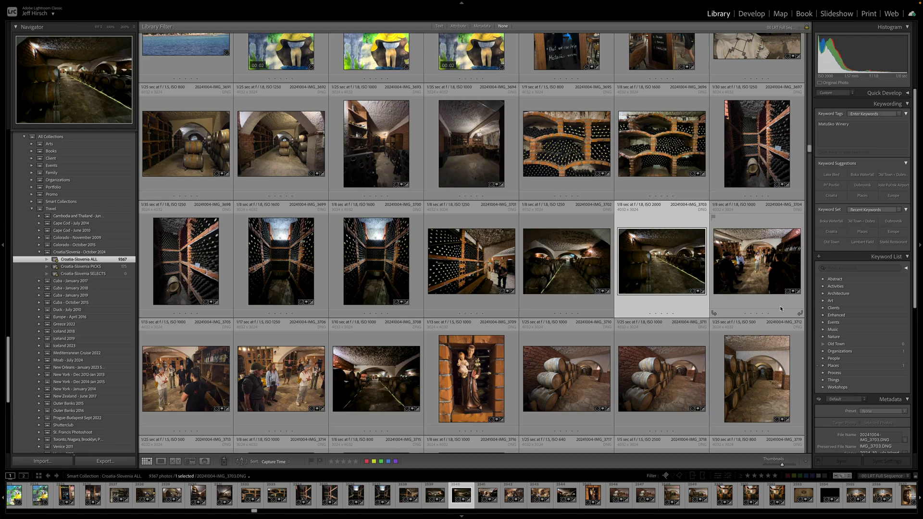
{"action": "key", "text": "d"}
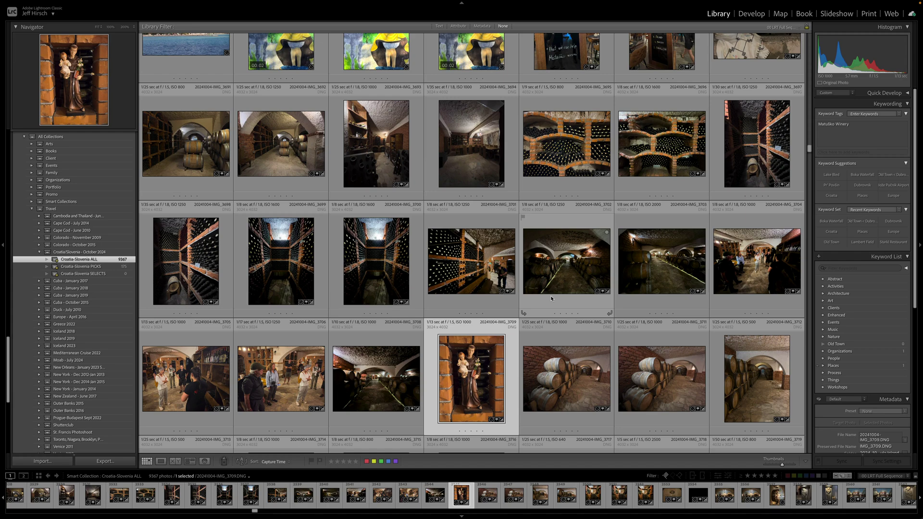
Open the export settings for the statue photo and set Content Credentials to Attach to files, including the producer.
{"action": "left_click", "coordinate": [104, 463]}
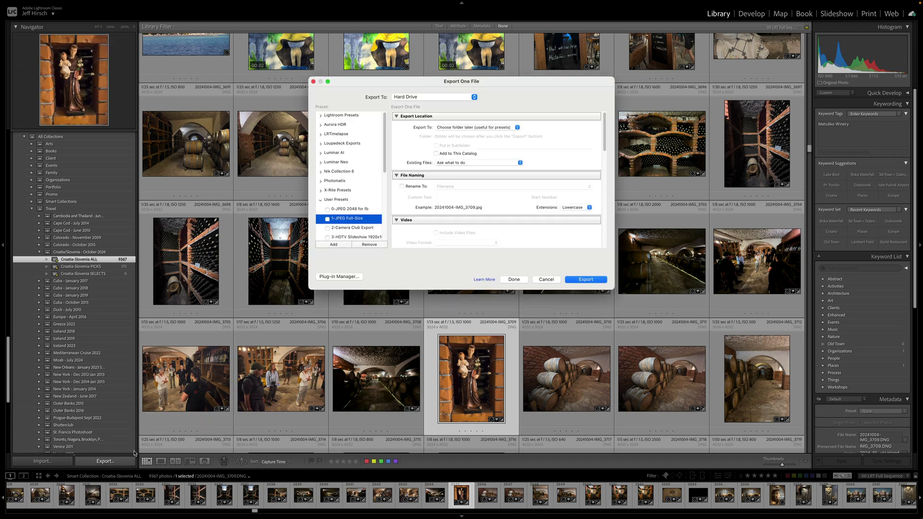
{"action": "scroll", "coordinate": [499, 189], "scroll_direction": "down", "scroll_amount": 3}
{"action": "scroll", "coordinate": [499, 189], "scroll_direction": "down", "scroll_amount": 3}
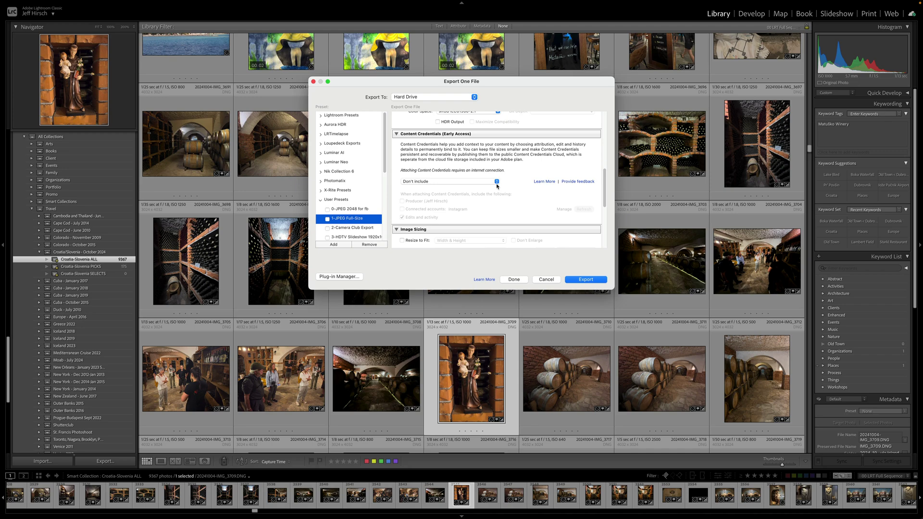
{"action": "left_click", "coordinate": [497, 182]}
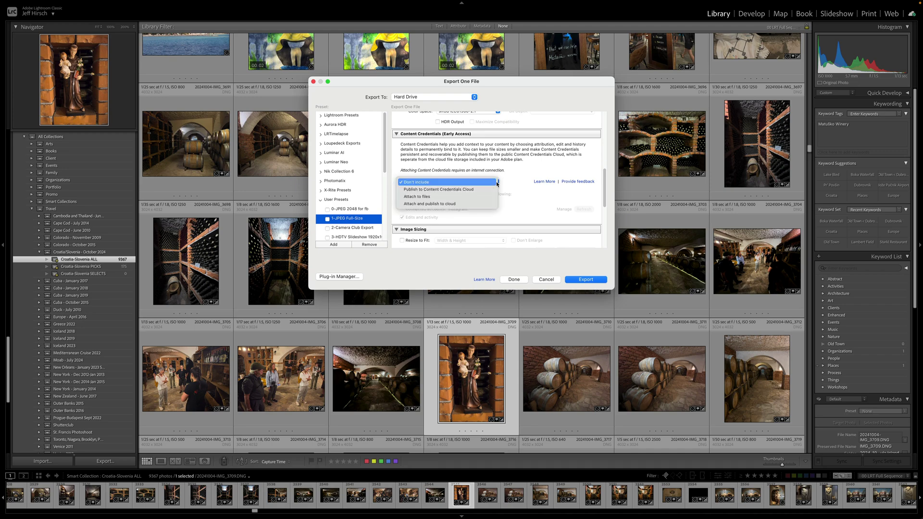
{"action": "left_click", "coordinate": [482, 197]}
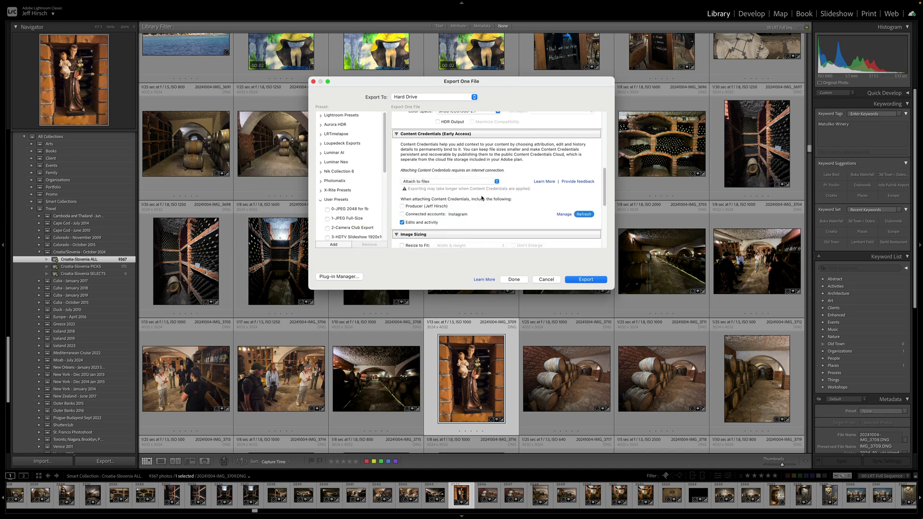
{"action": "left_click", "coordinate": [404, 207]}
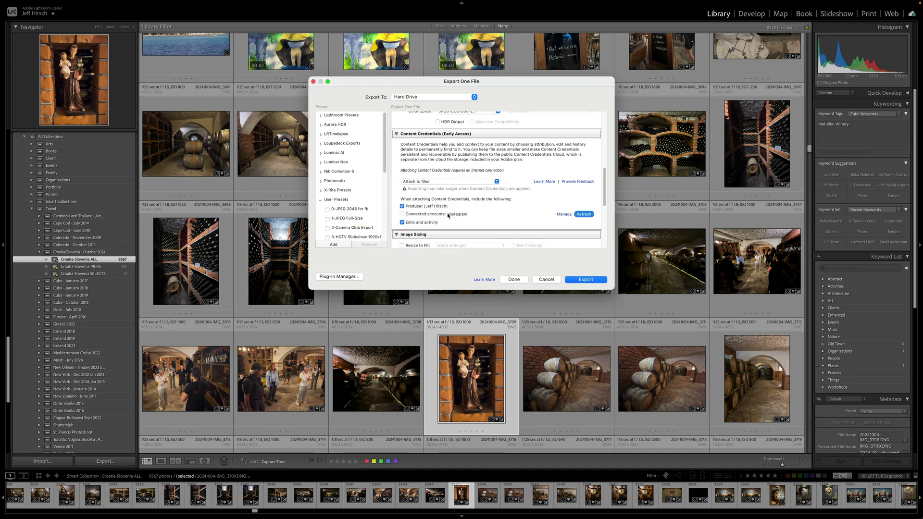